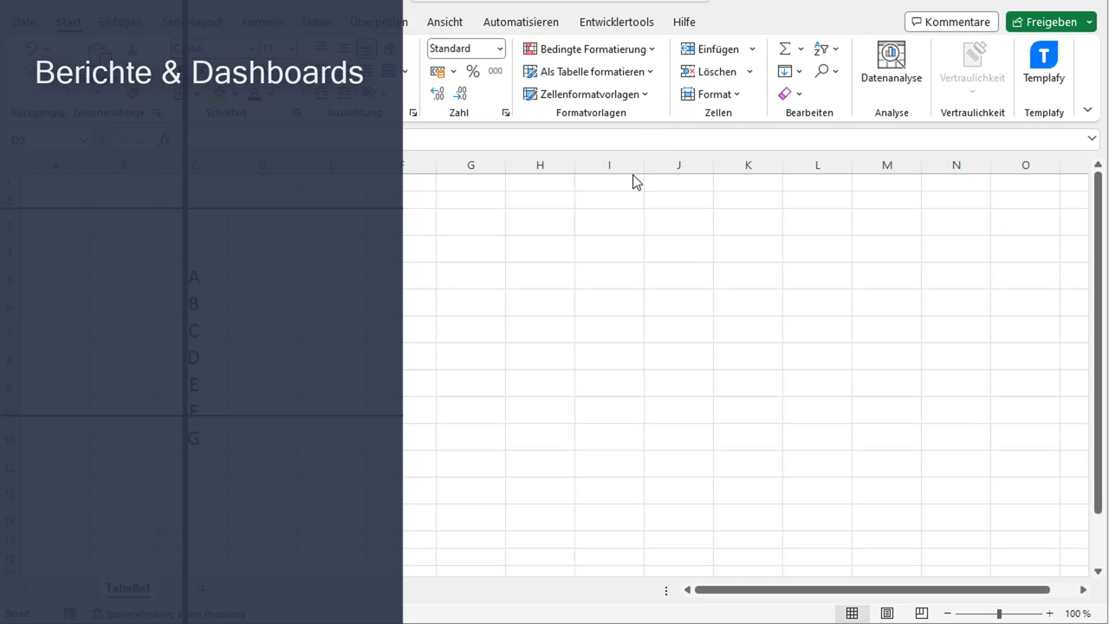
Begin an '=' formula in D5 that points to cell C5.
{"action": "key", "text": "Left"}
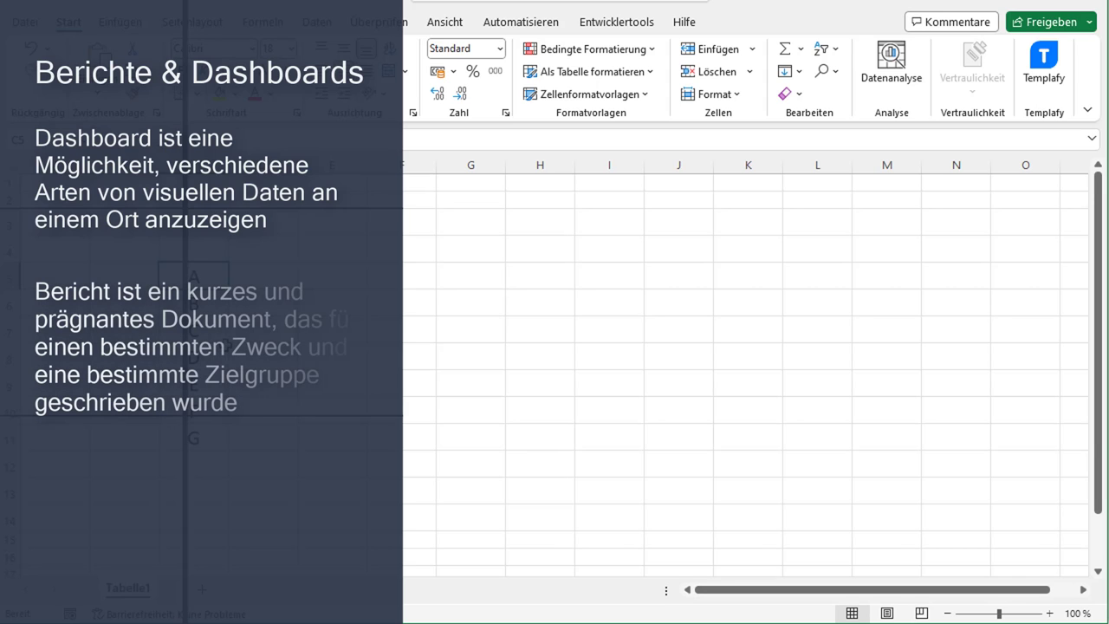
{"action": "left_click", "coordinate": [276, 275]}
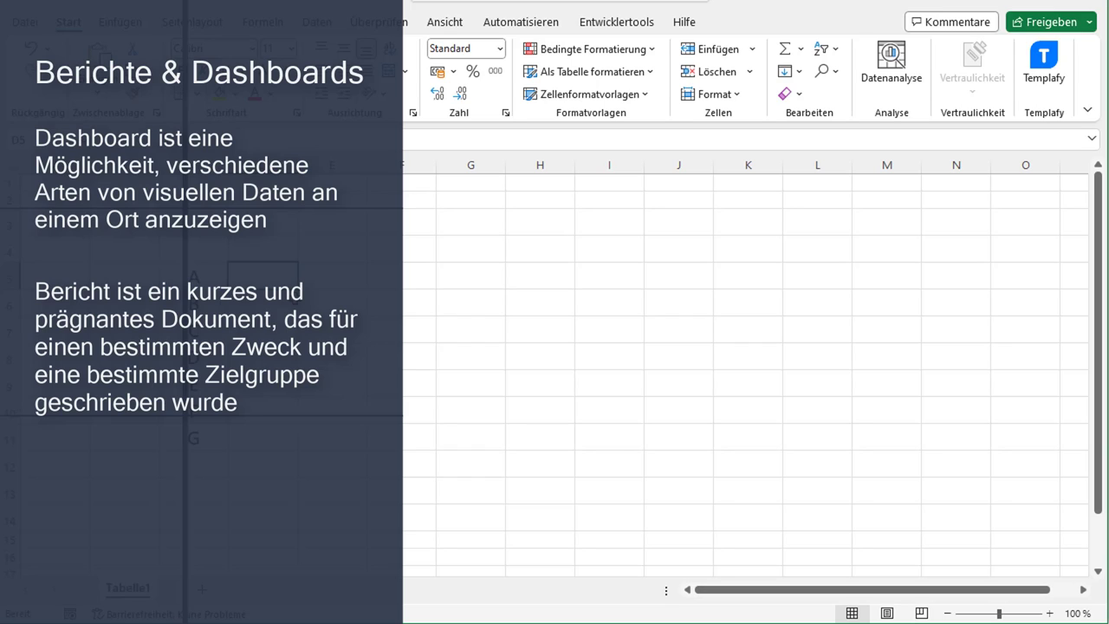
{"action": "type", "text": "=T"}
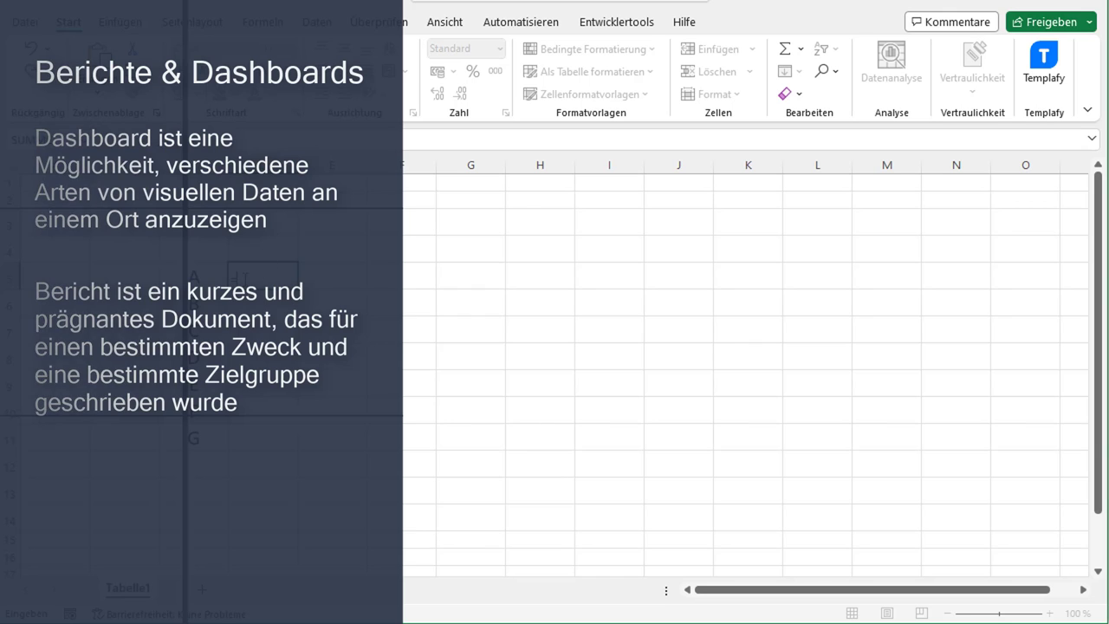
{"action": "left_click", "coordinate": [193, 275]}
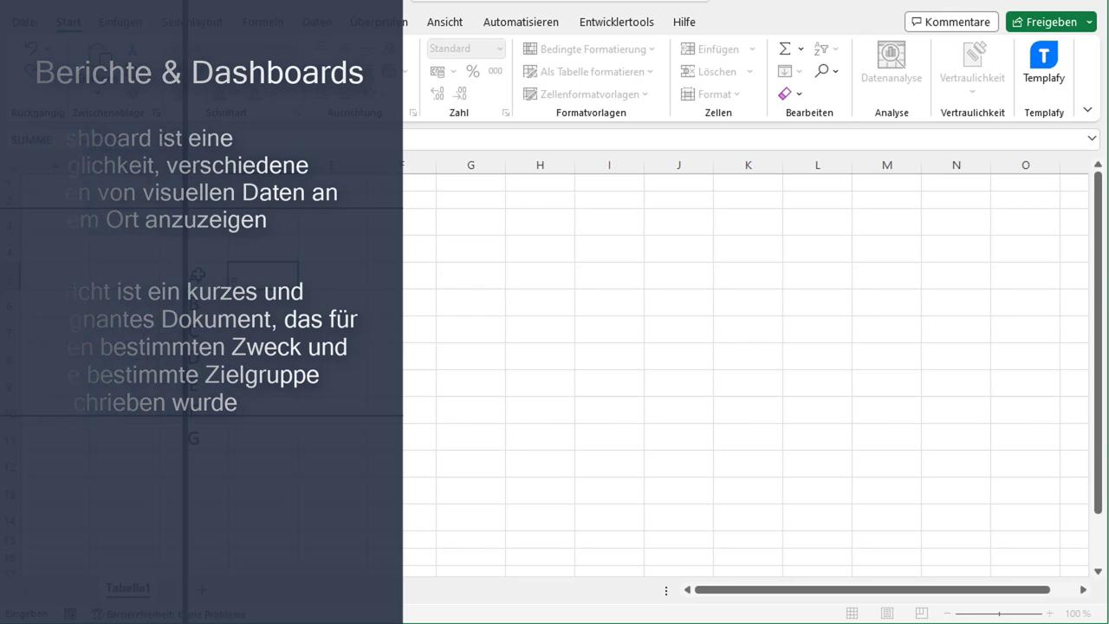
Enter =C5:C11 in D5 so the letters A–G spill into D5:D11.
{"action": "left_click_drag", "start_coordinate": [192, 276], "coordinate": [195, 438]}
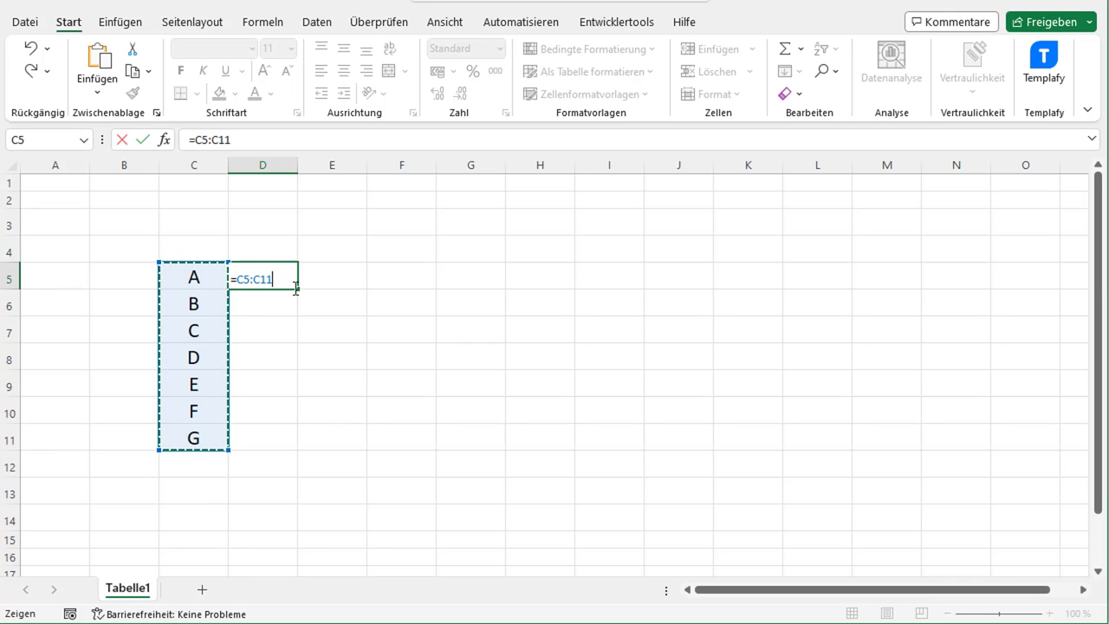
{"action": "key", "text": "Return"}
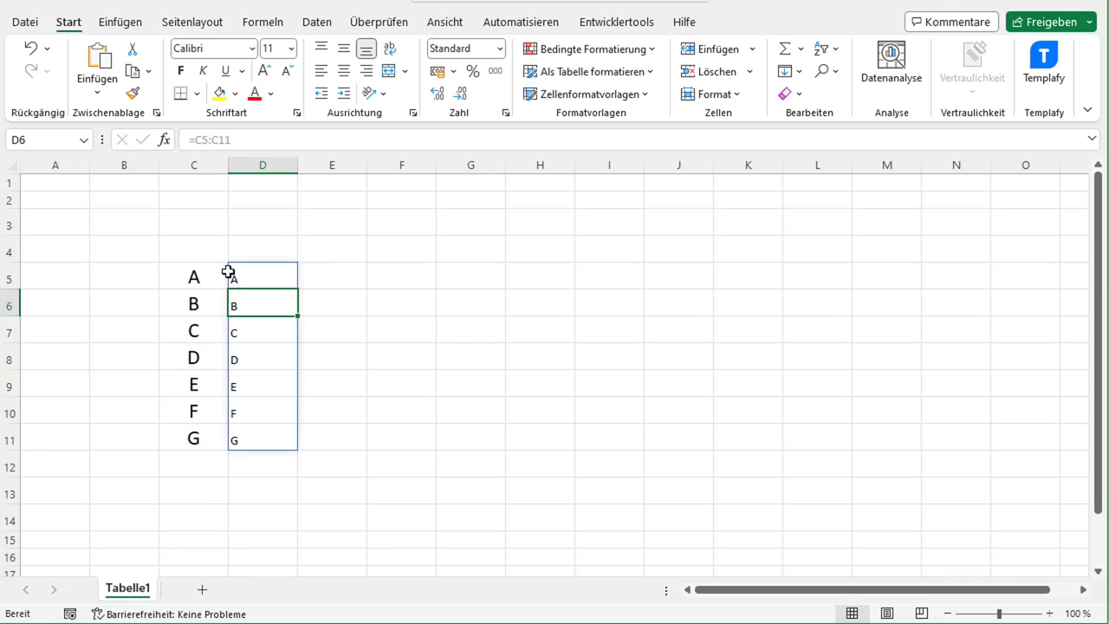
{"action": "left_click", "coordinate": [223, 275]}
{"action": "left_click", "coordinate": [245, 279]}
Check the spilled cells D6 to D11, then select the range D5:D12.
{"action": "left_click", "coordinate": [269, 320]}
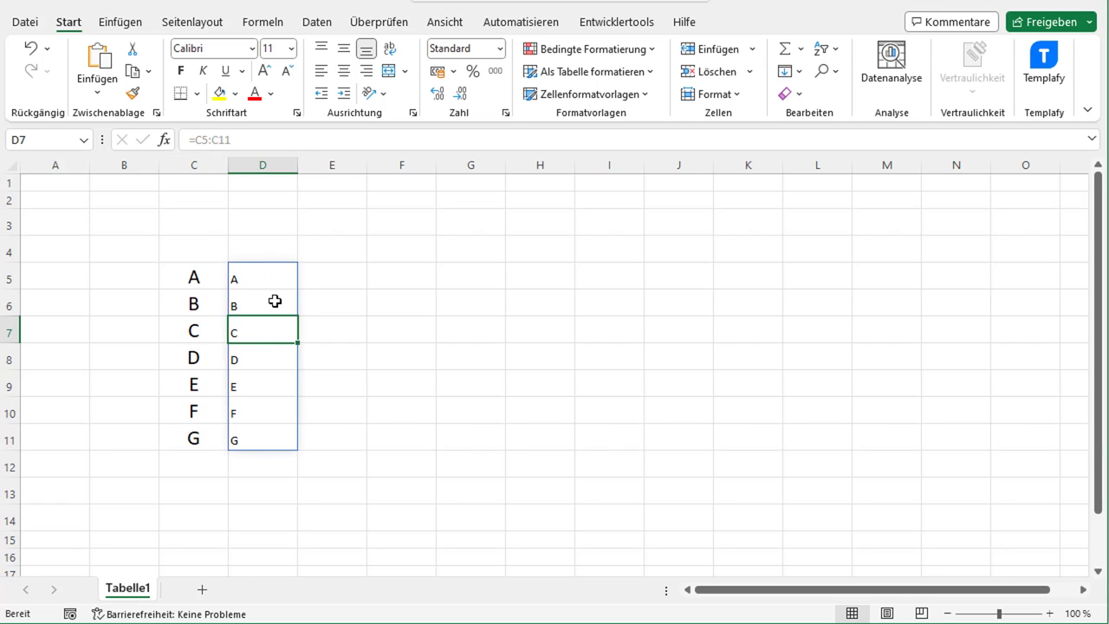
{"action": "left_click", "coordinate": [272, 300]}
{"action": "left_click", "coordinate": [278, 362]}
{"action": "left_click", "coordinate": [277, 410]}
{"action": "left_click", "coordinate": [272, 442]}
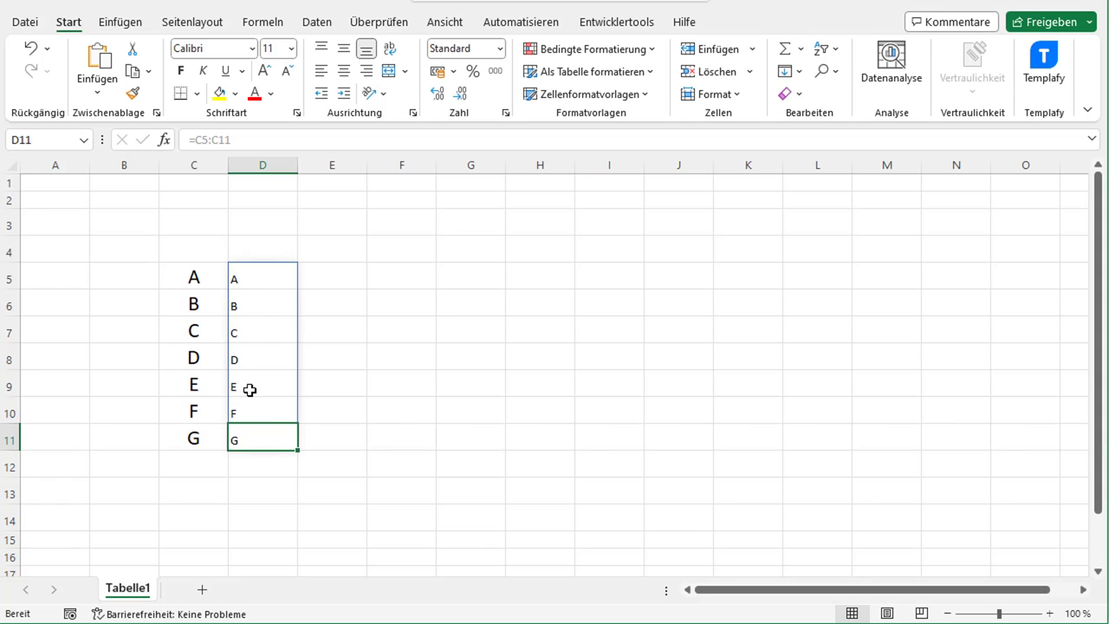
{"action": "left_click", "coordinate": [268, 281]}
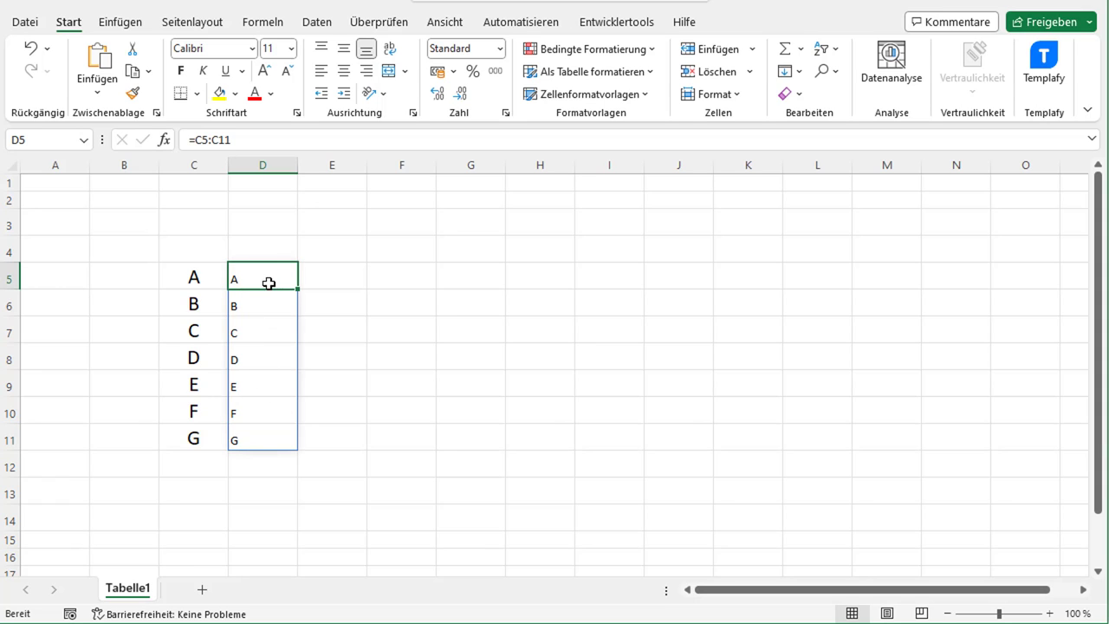
{"action": "left_click_drag", "start_coordinate": [272, 282], "coordinate": [290, 466]}
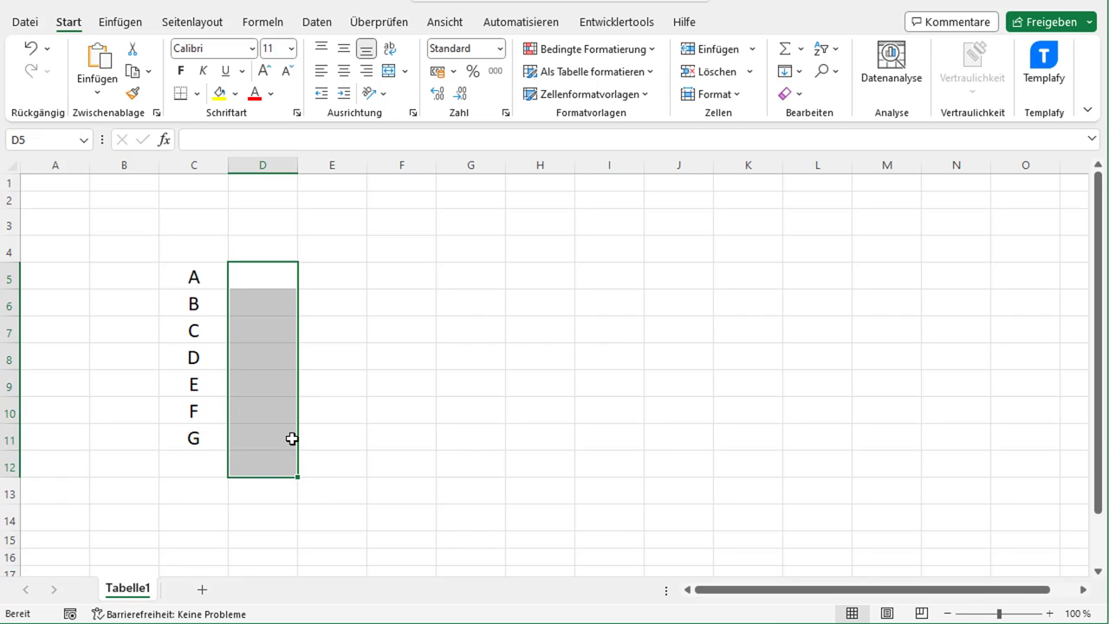
Delete the formula in D5 and put the value 8 in D8.
{"action": "left_click", "coordinate": [280, 278]}
{"action": "key", "text": "Delete"}
{"action": "left_click", "coordinate": [270, 354]}
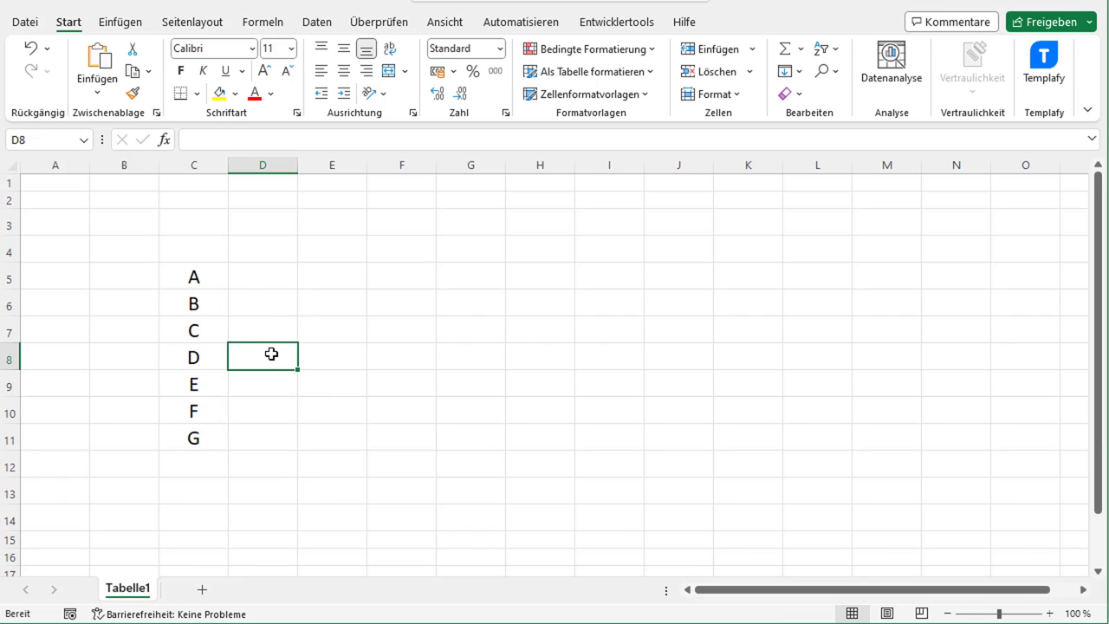
{"action": "type", "text": "8"}
{"action": "key", "text": "Return"}
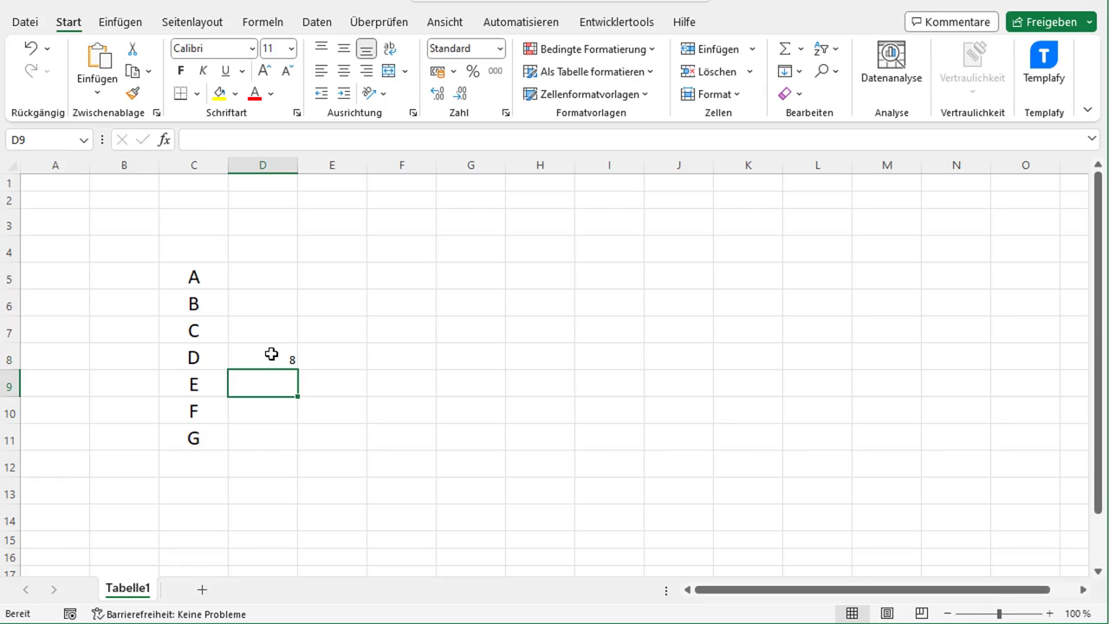
{"action": "left_click", "coordinate": [271, 355]}
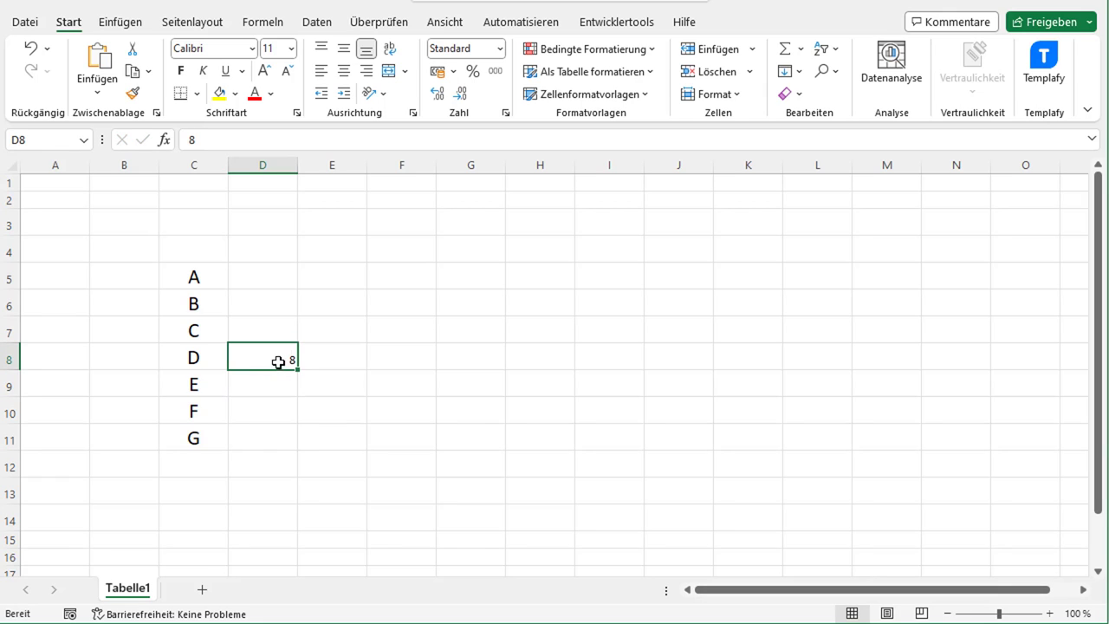
Re-enter =C5:C11 in D5 so the 8 in D8 blocks it with #ÜBERLAUF!
{"action": "left_click", "coordinate": [287, 284]}
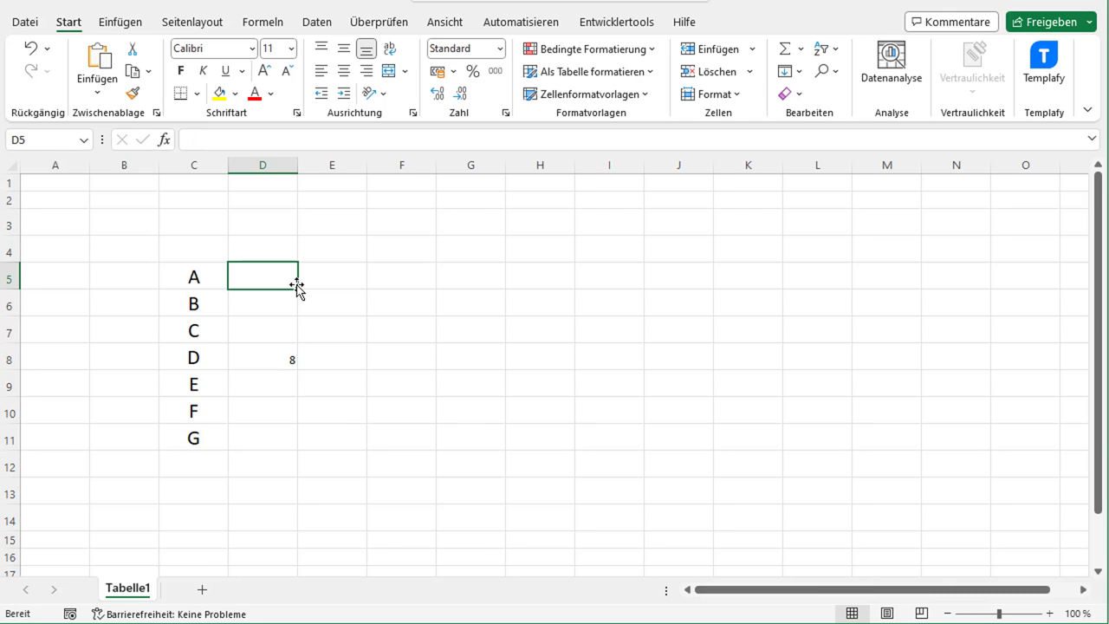
{"action": "type", "text": "="}
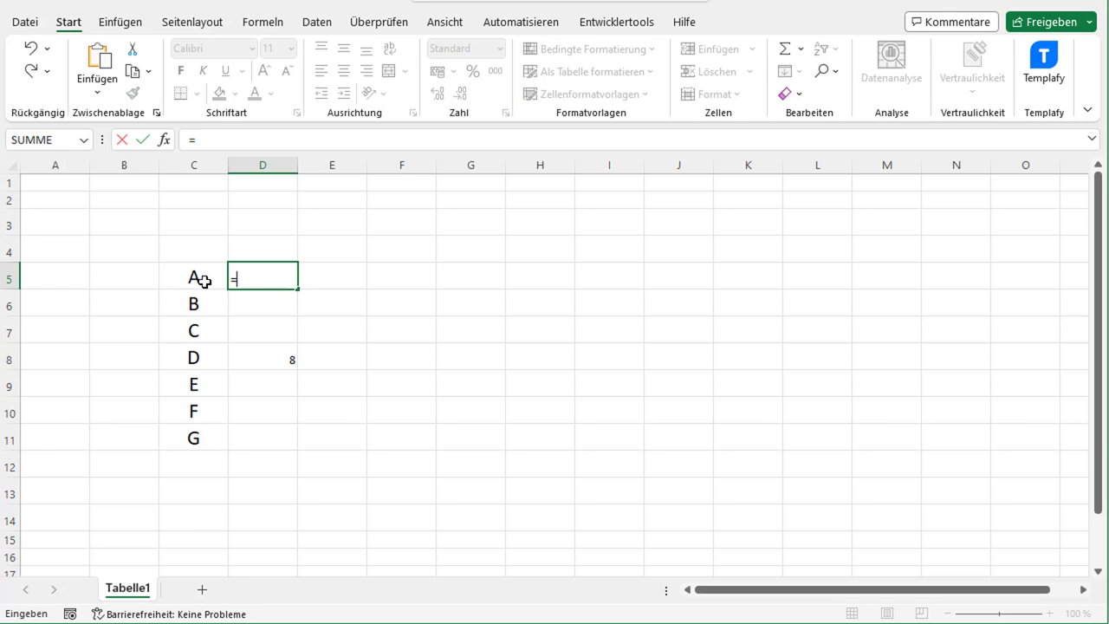
{"action": "left_click_drag", "start_coordinate": [203, 278], "coordinate": [203, 438]}
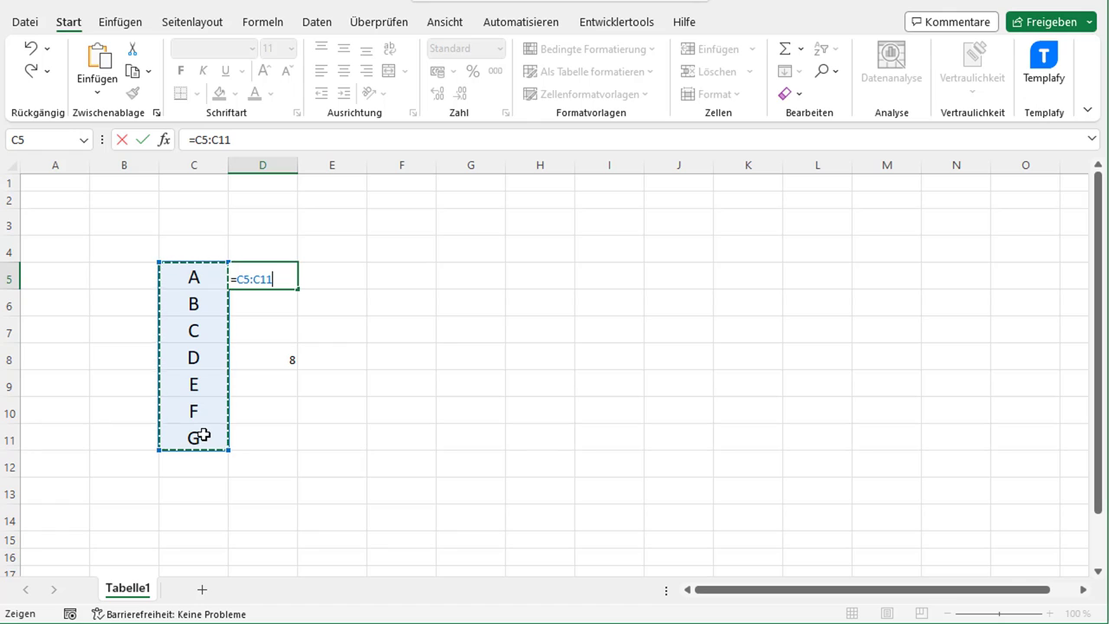
{"action": "key", "text": "Return"}
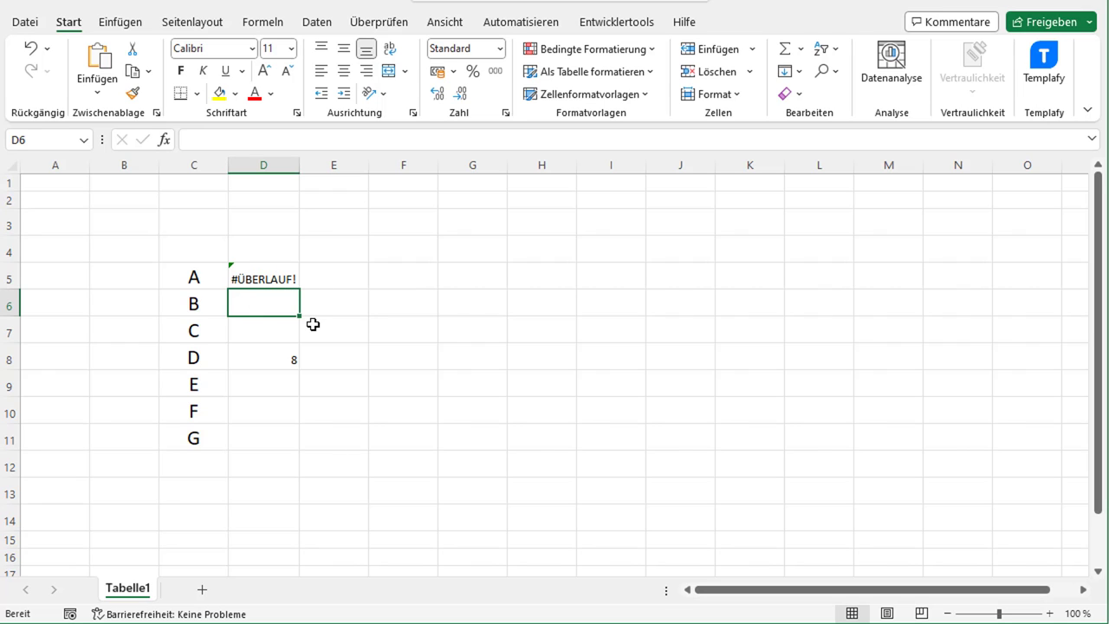
{"action": "left_click", "coordinate": [282, 358]}
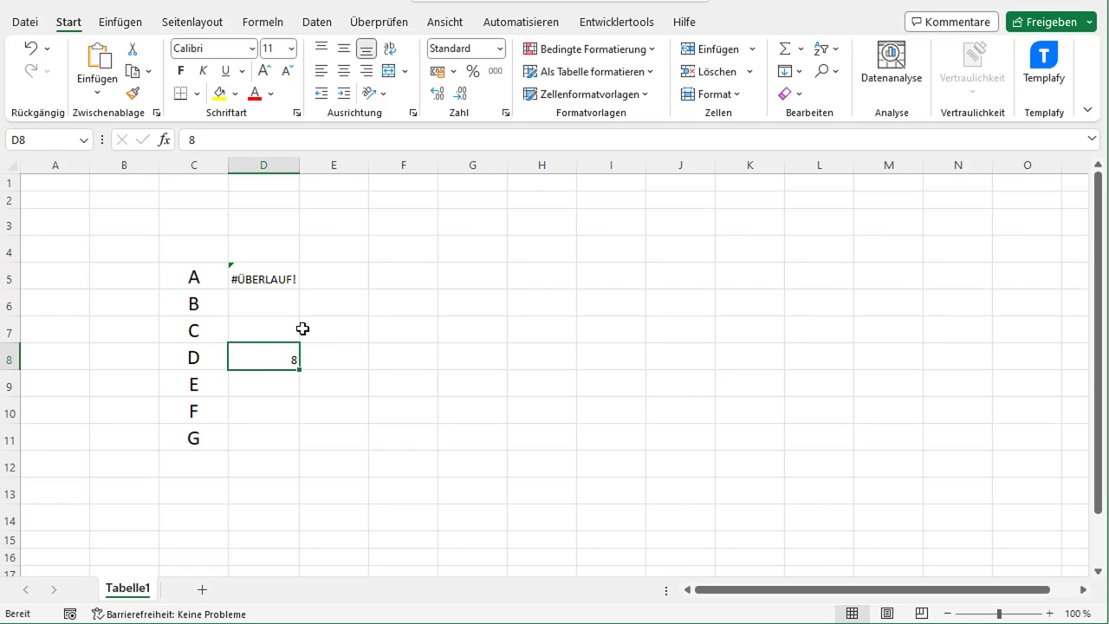
Delete the 8 from D8, then enter a single space in D8 so D5 shows #ÜBERLAUF! again.
{"action": "key", "text": "Delete"}
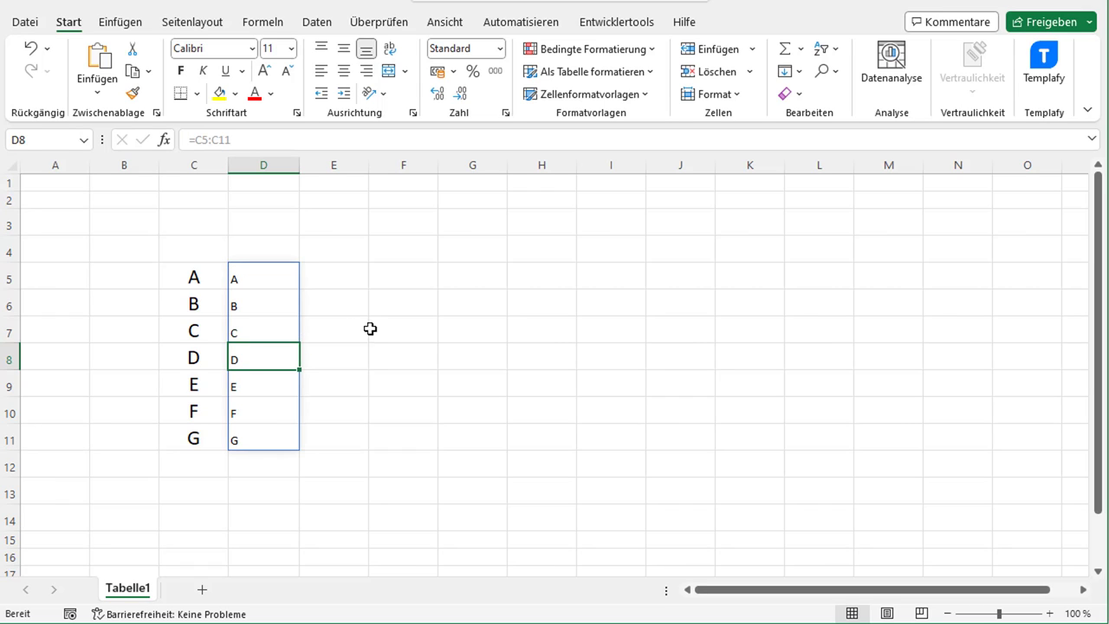
{"action": "left_click", "coordinate": [347, 334]}
{"action": "left_click", "coordinate": [246, 359]}
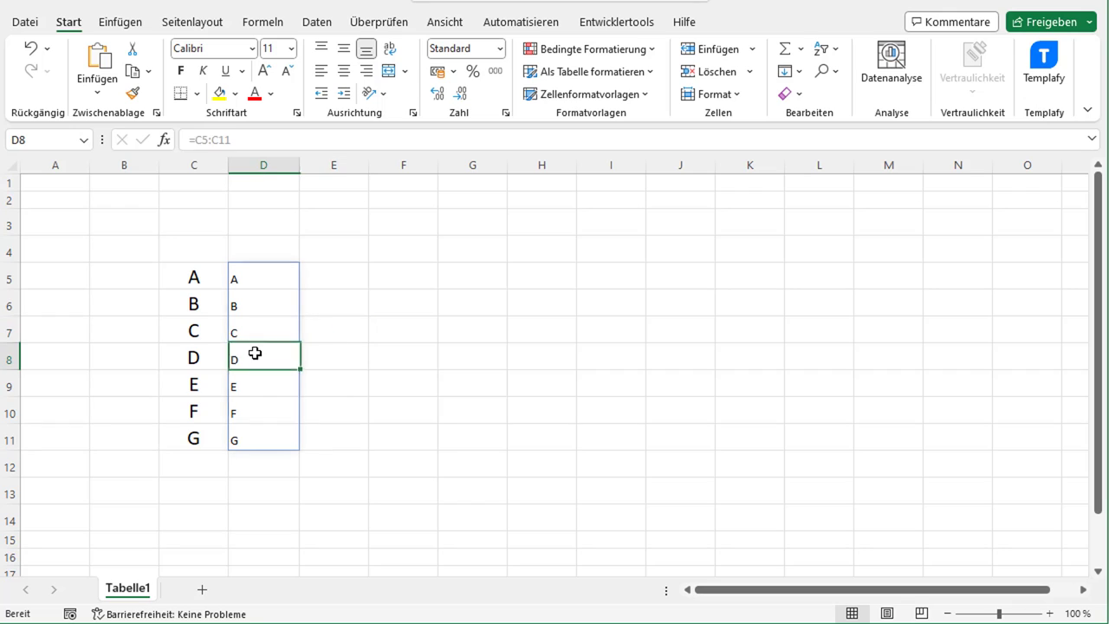
{"action": "double_click", "coordinate": [243, 362]}
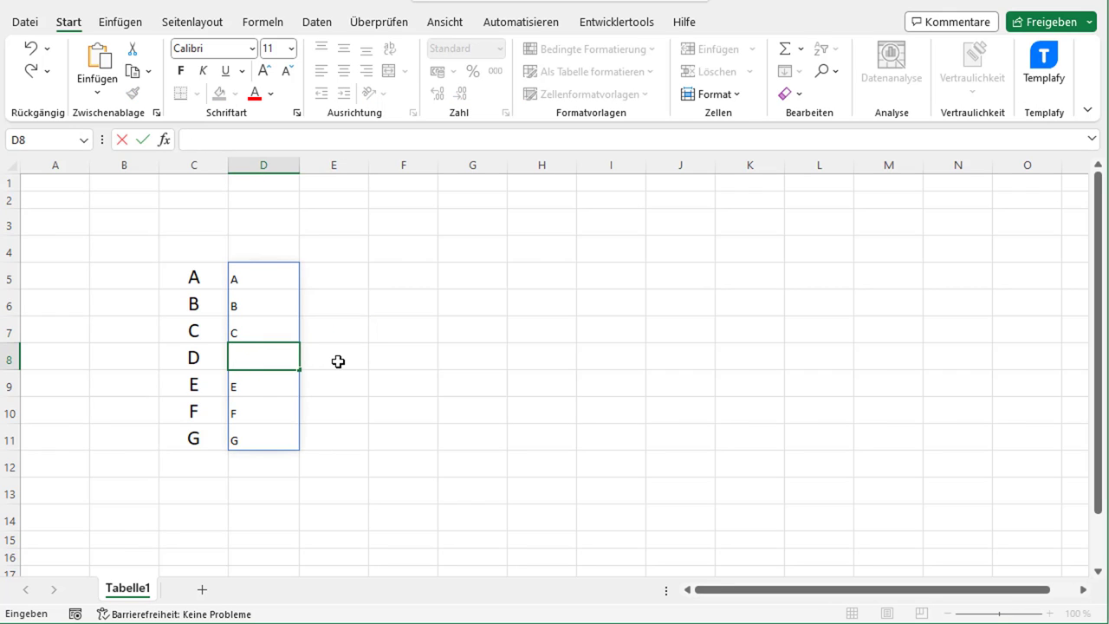
{"action": "key", "text": "Return"}
{"action": "key", "text": "Up"}
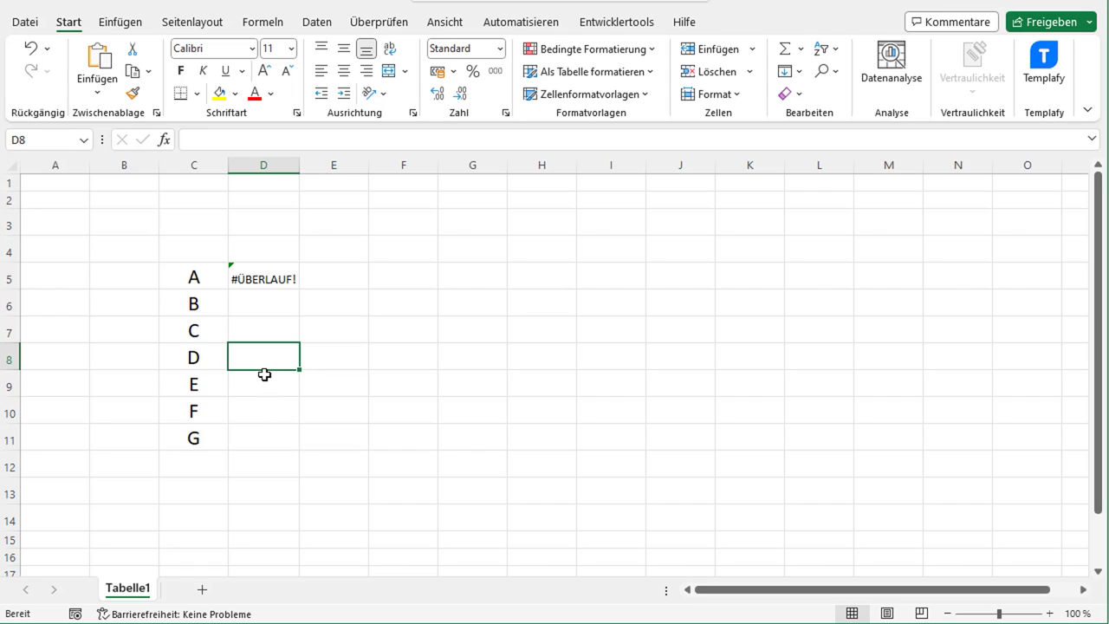
{"action": "left_click", "coordinate": [10, 383]}
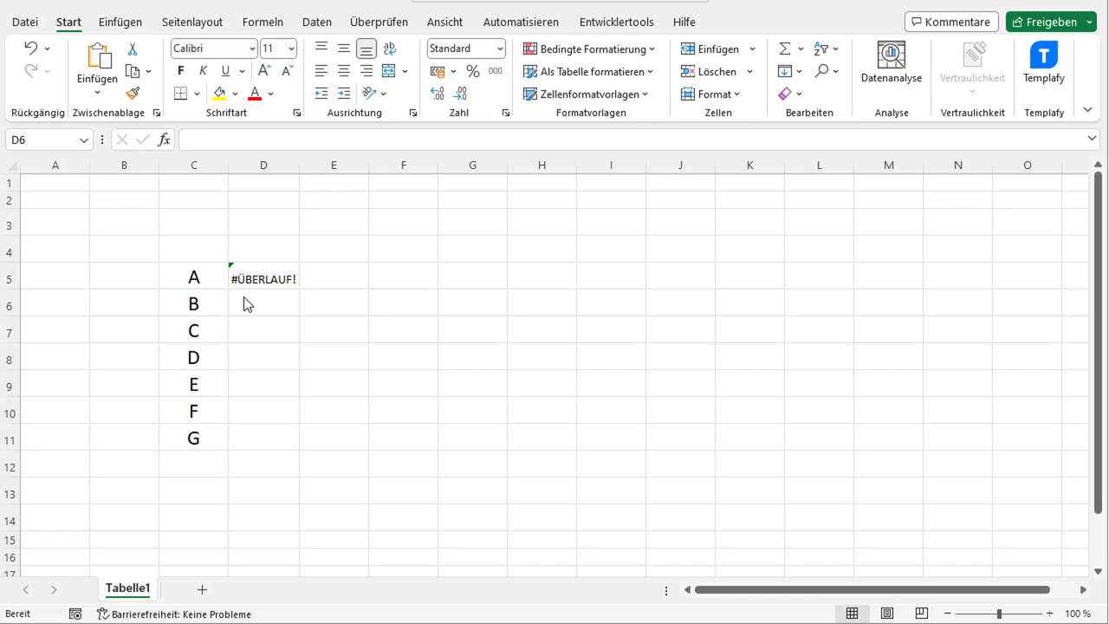
{"action": "left_click", "coordinate": [264, 277]}
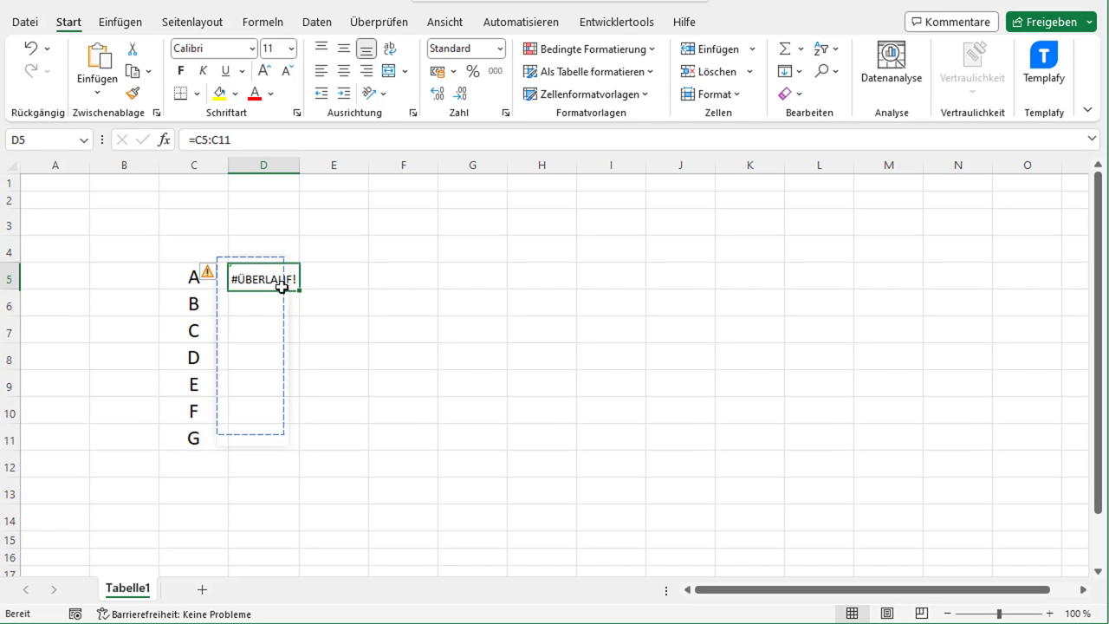
{"action": "mouse_move", "coordinate": [221, 274]}
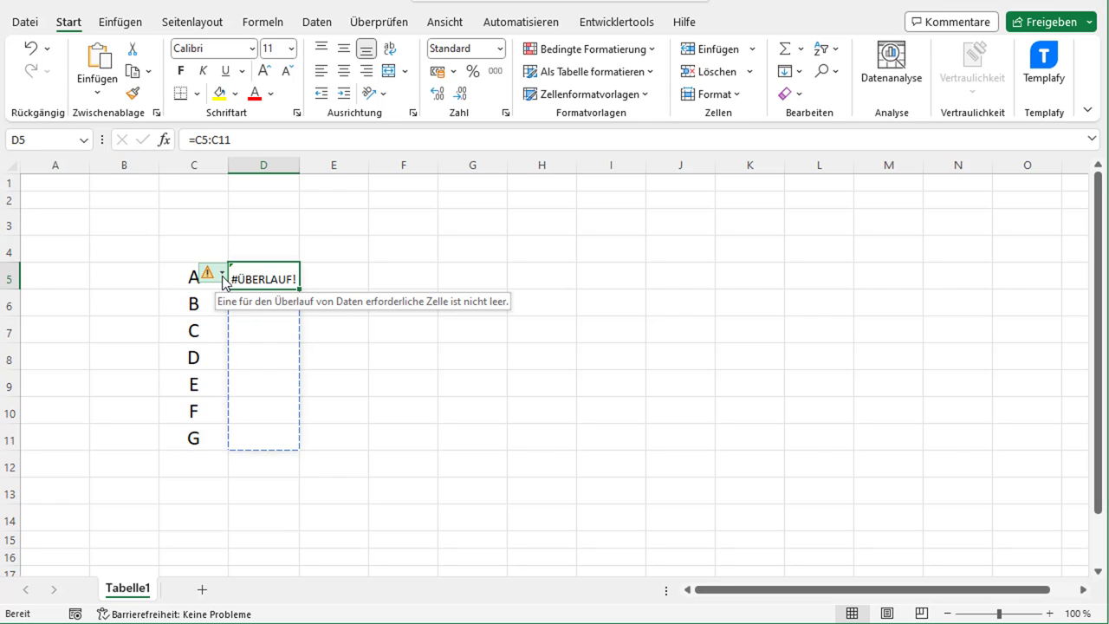
{"action": "left_click", "coordinate": [223, 276]}
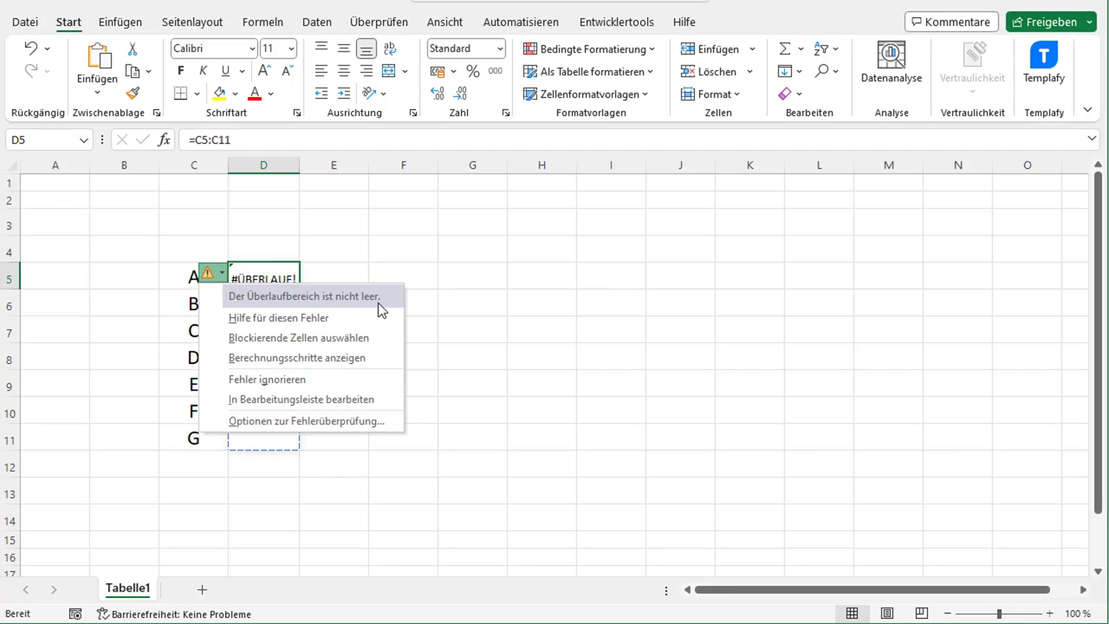
{"action": "left_click", "coordinate": [217, 274]}
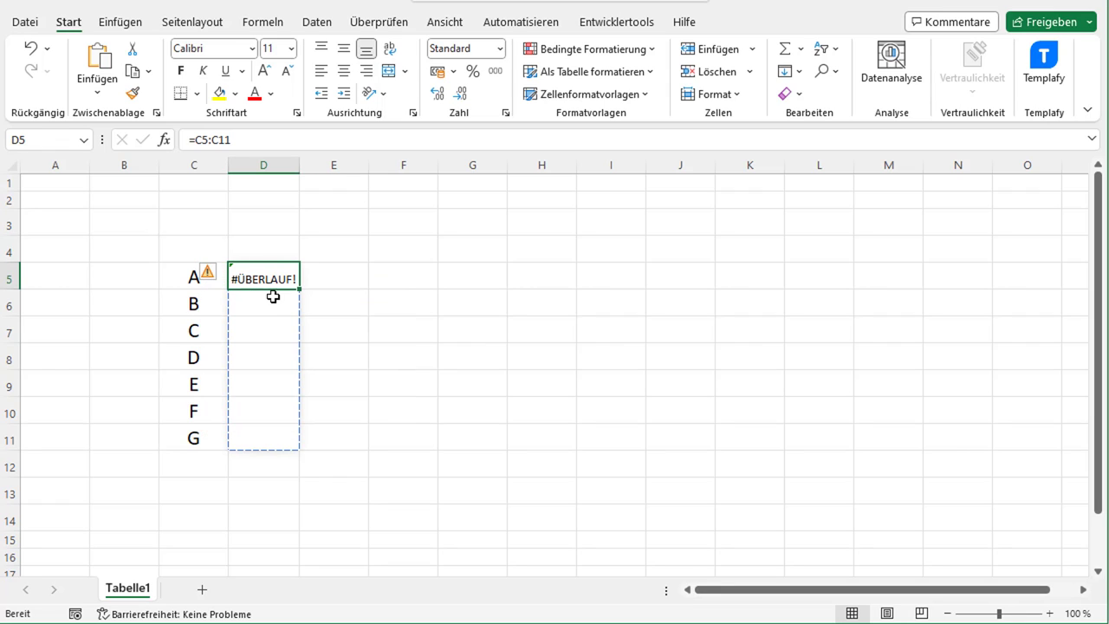